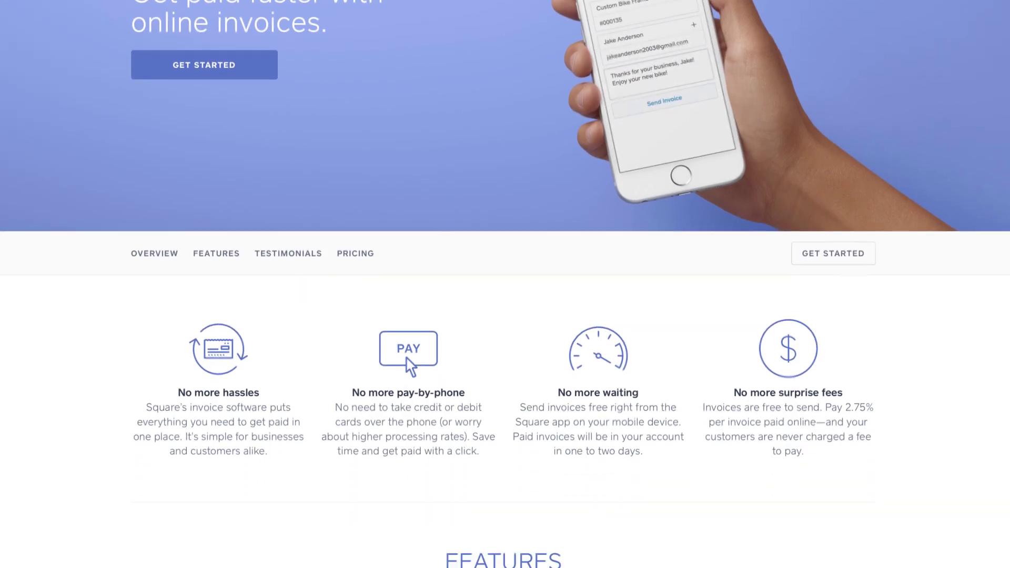
{"action": "scroll", "coordinate": [506, 284], "scroll_direction": "down", "scroll_amount": 3}
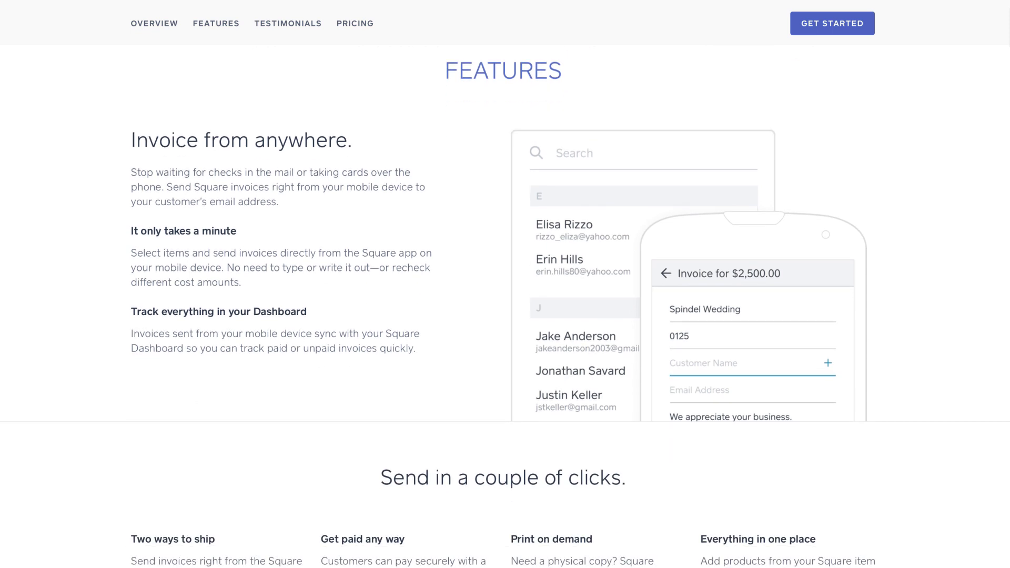
{"action": "scroll", "coordinate": [506, 285], "scroll_direction": "down", "scroll_amount": 1}
{"action": "scroll", "coordinate": [505, 285], "scroll_direction": "down", "scroll_amount": 4}
{"action": "scroll", "coordinate": [505, 284], "scroll_direction": "down", "scroll_amount": 3}
{"action": "scroll", "coordinate": [506, 284], "scroll_direction": "down", "scroll_amount": 2}
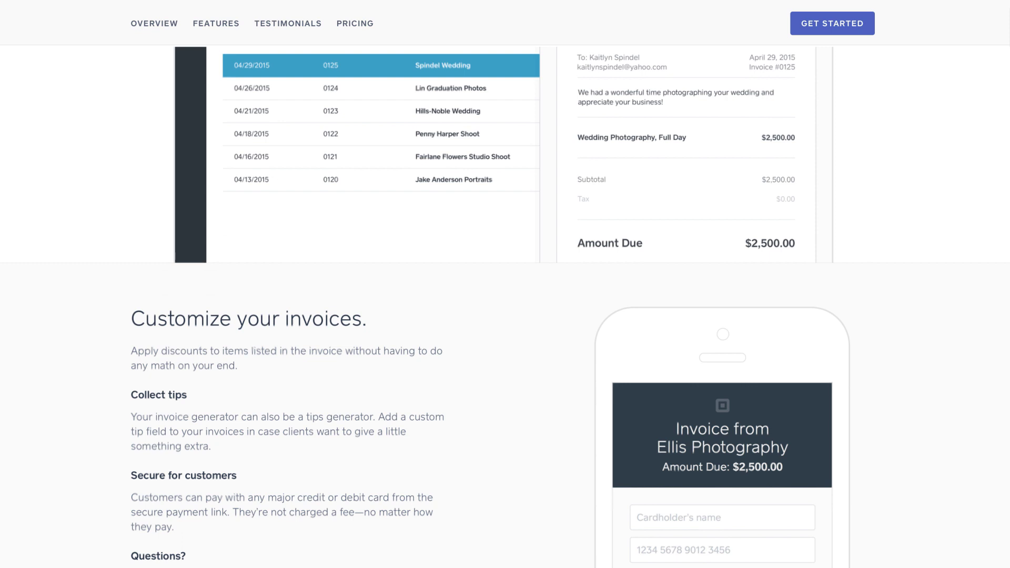
{"action": "scroll", "coordinate": [505, 284], "scroll_direction": "down", "scroll_amount": 3}
{"action": "scroll", "coordinate": [671, 461], "scroll_direction": "down", "scroll_amount": 1}
{"action": "scroll", "coordinate": [671, 462], "scroll_direction": "down", "scroll_amount": 3}
{"action": "scroll", "coordinate": [671, 462], "scroll_direction": "down", "scroll_amount": 4}
{"action": "scroll", "coordinate": [671, 462], "scroll_direction": "down", "scroll_amount": 3}
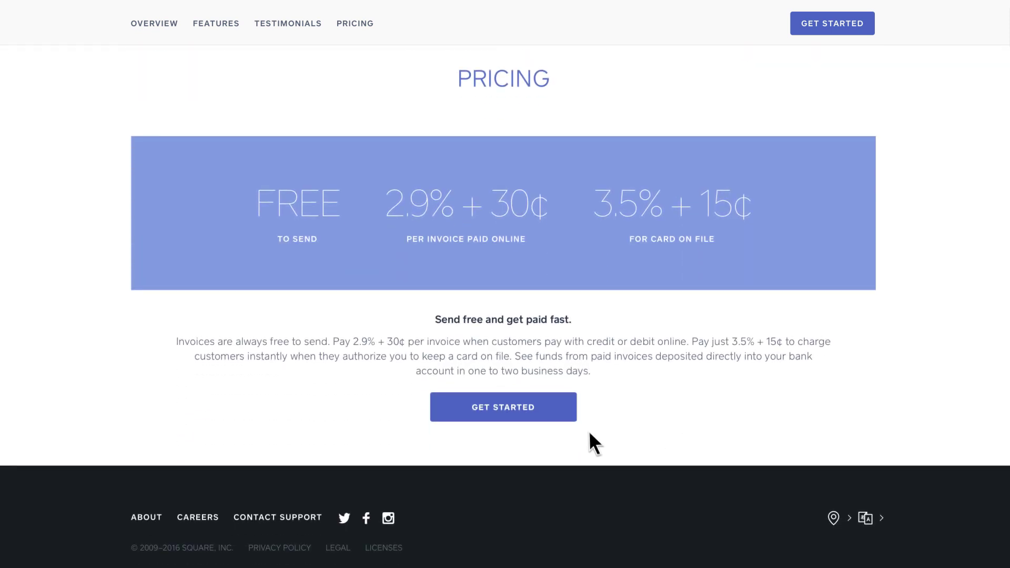
Sign in to the salon's Square account and start a blank invoice from Invoices
{"action": "left_click", "coordinate": [537, 412]}
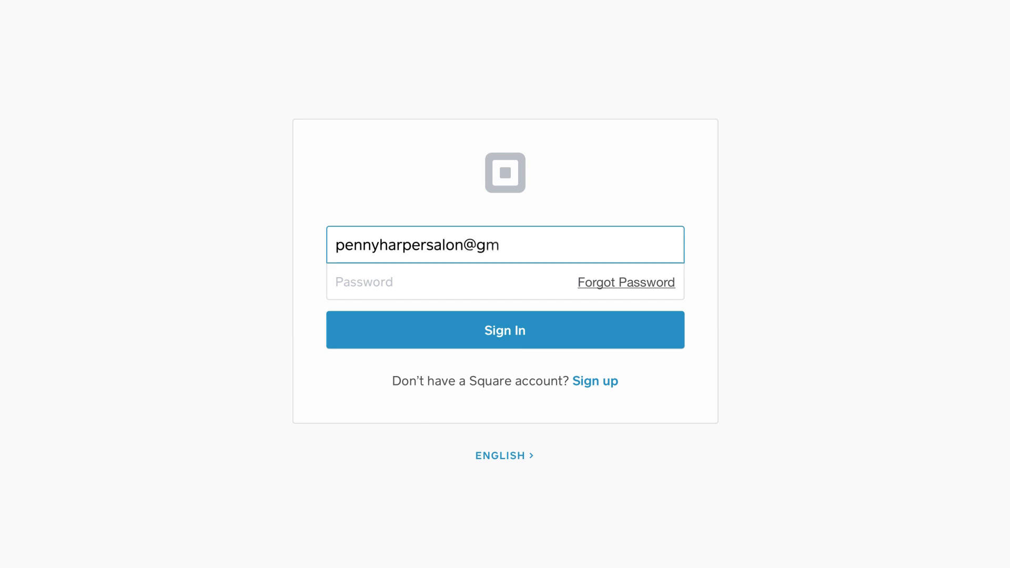
{"action": "key", "text": "Tab"}
{"action": "type", "text": "••••••••••••••"}
{"action": "key", "text": "Return"}
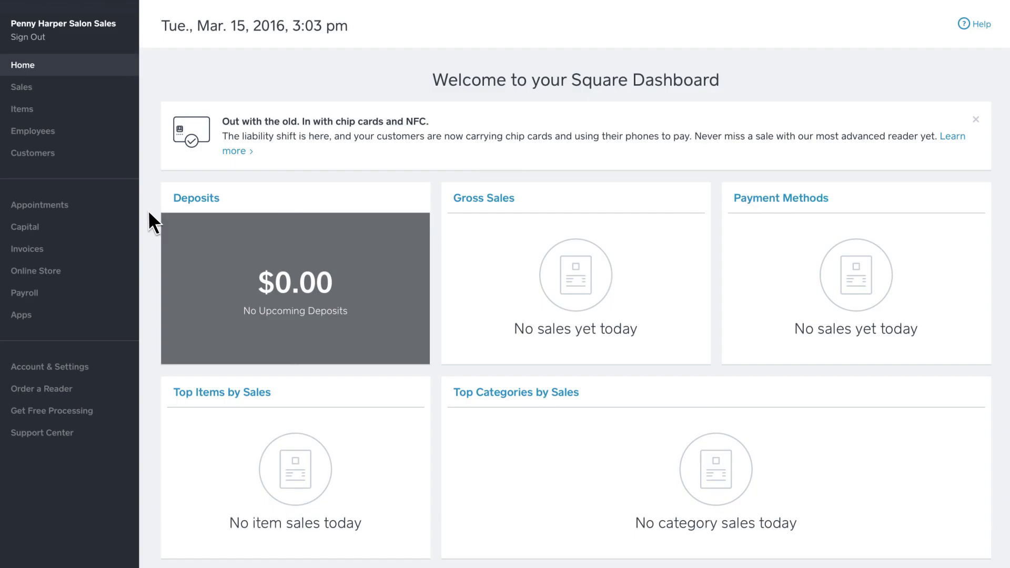
{"action": "left_click", "coordinate": [59, 261]}
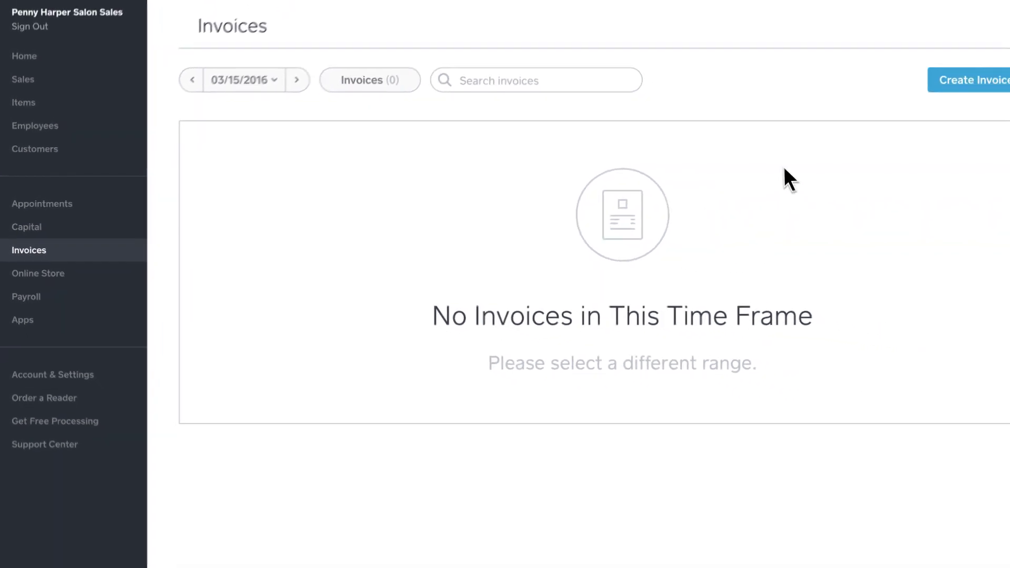
{"action": "left_click", "coordinate": [924, 96]}
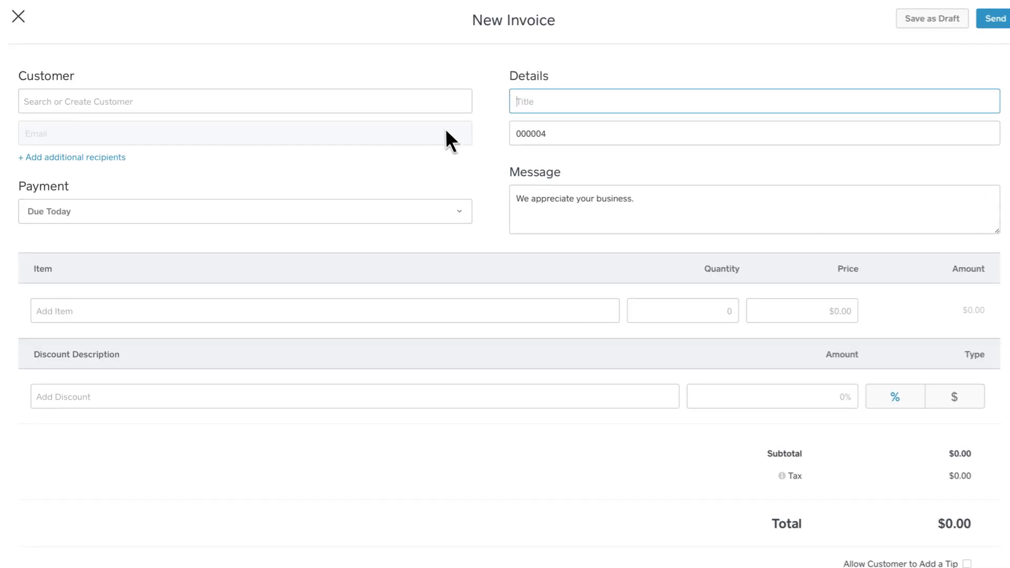
Fill in the saved customer, title 'Invoice test', and payment due in 7 days
{"action": "left_click", "coordinate": [407, 101]}
{"action": "scroll", "coordinate": [421, 119], "scroll_direction": "down", "scroll_amount": 5}
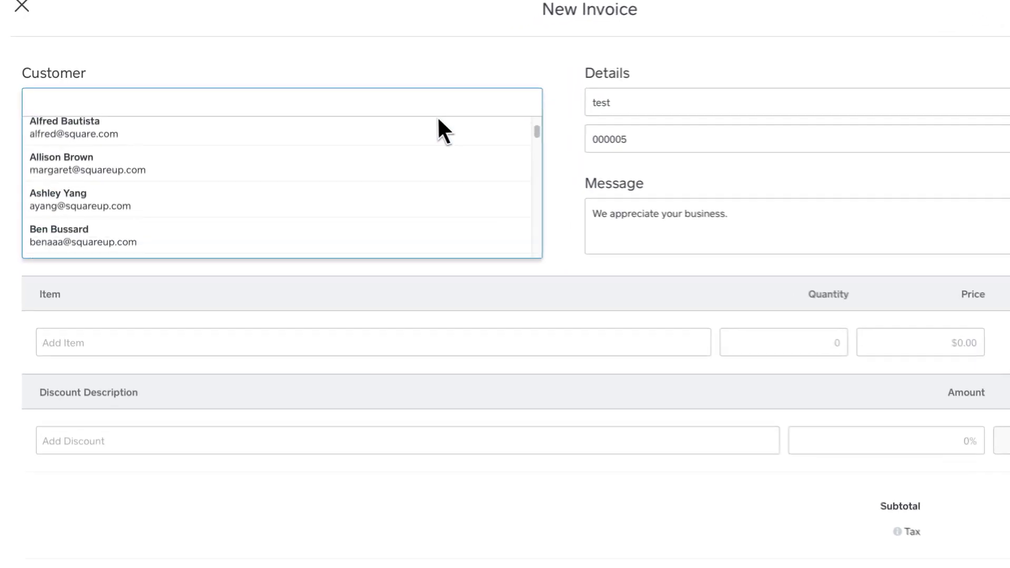
{"action": "scroll", "coordinate": [492, 118], "scroll_direction": "down", "scroll_amount": 2}
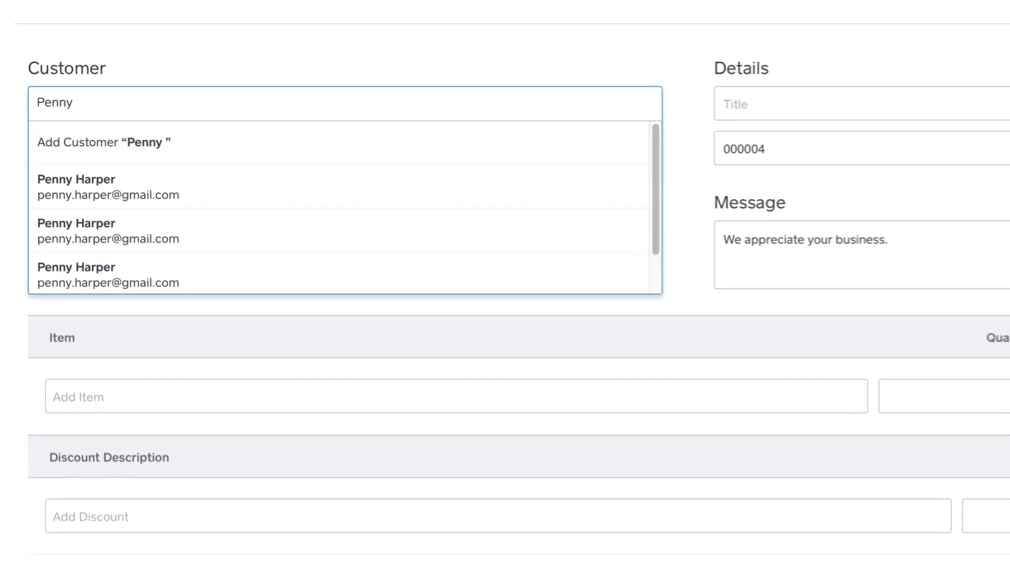
{"action": "type", "text": "Harper"}
{"action": "key", "text": "Return"}
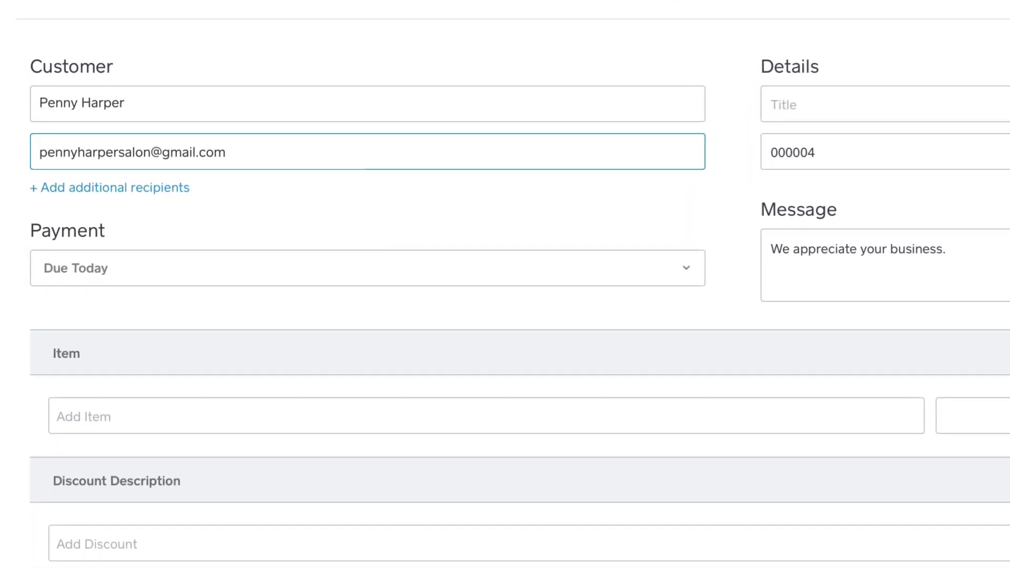
{"action": "left_click", "coordinate": [600, 110]}
{"action": "type", "text": "Invoice test"}
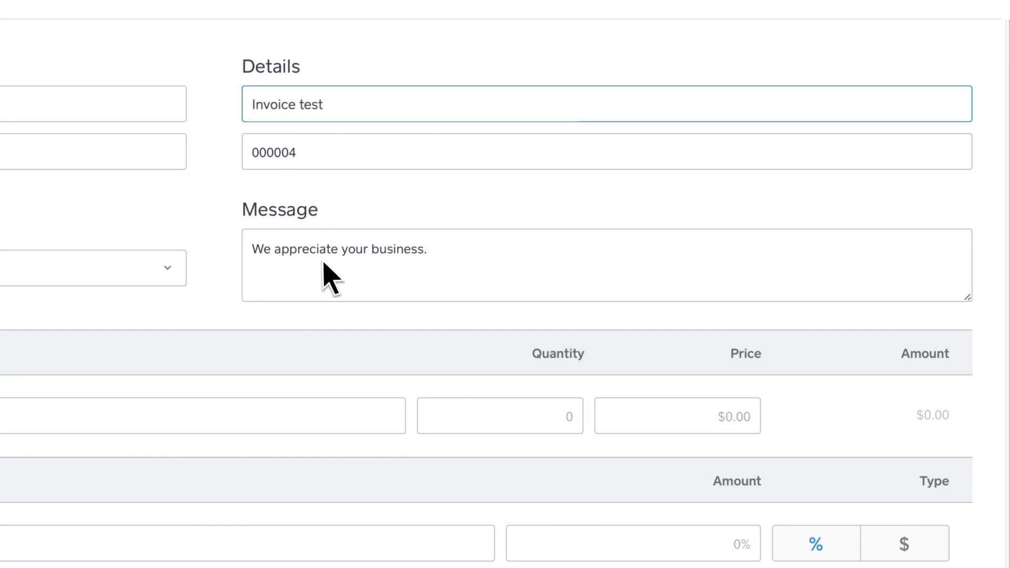
{"action": "left_click", "coordinate": [682, 276]}
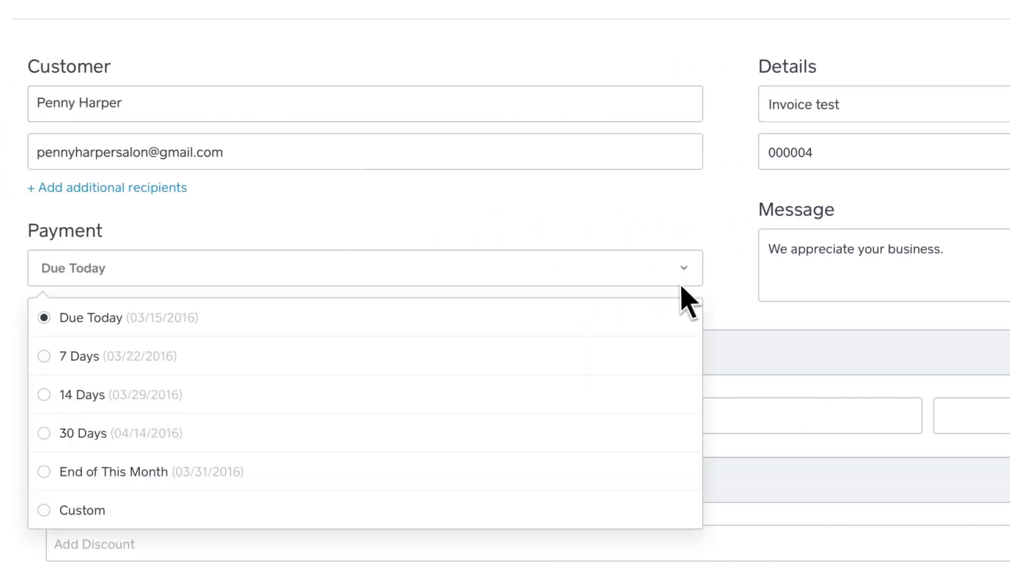
{"action": "left_click", "coordinate": [653, 349]}
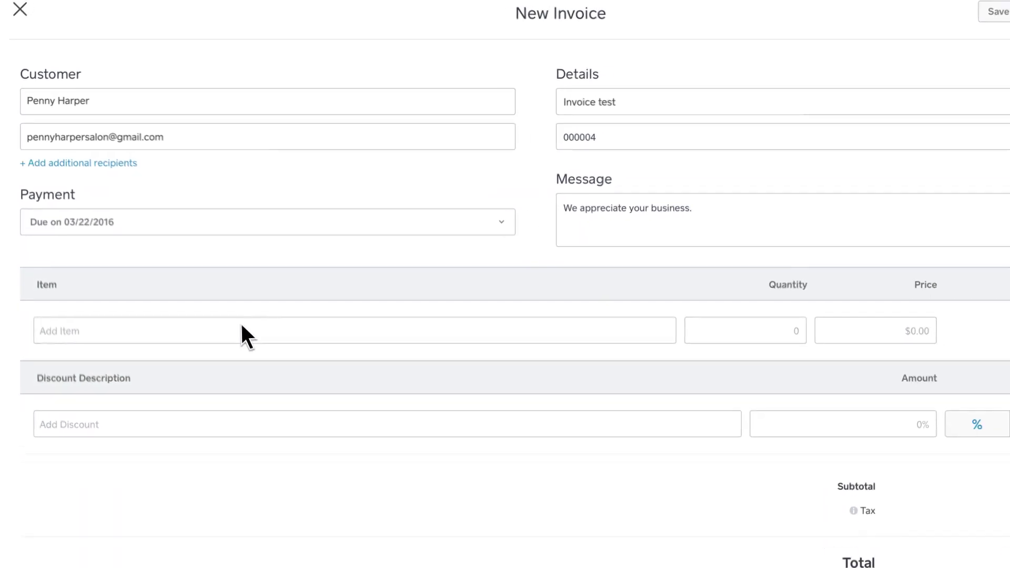
Add custom line item 'Invoice test' at $1.00 with sales tax applied
{"action": "left_click", "coordinate": [111, 309]}
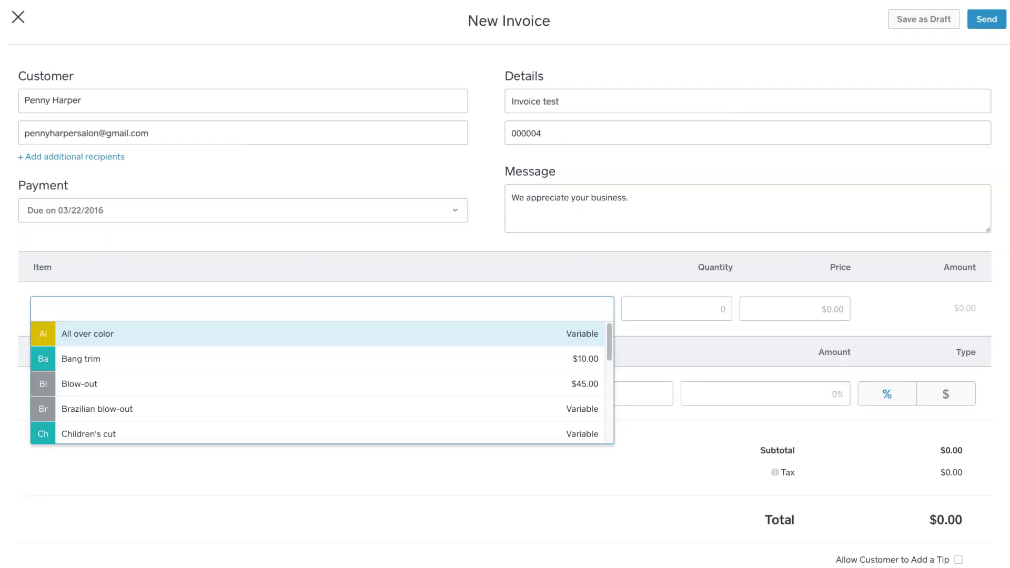
{"action": "type", "text": "Invoice test"}
{"action": "key", "text": "Return"}
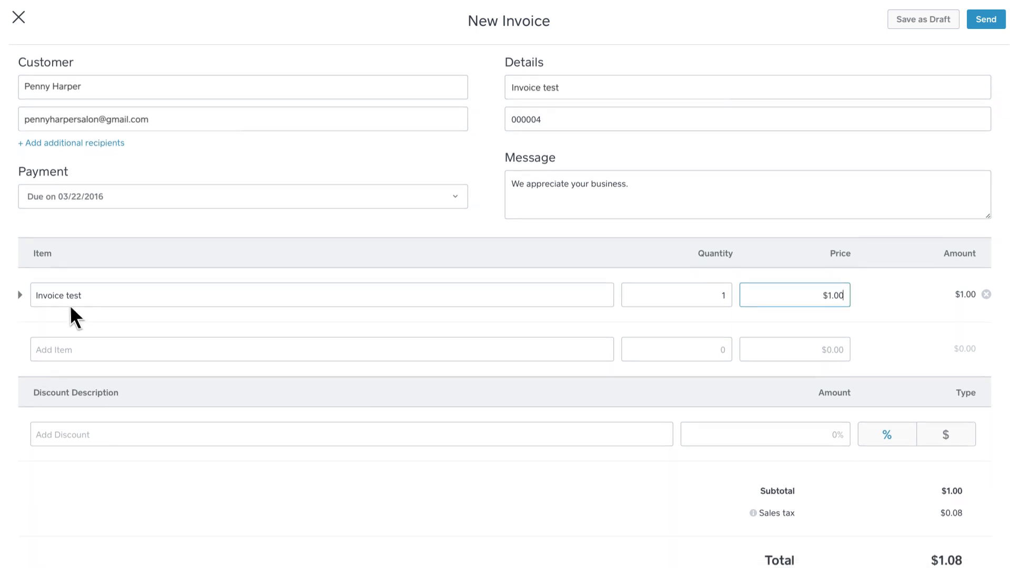
{"action": "left_click", "coordinate": [20, 282]}
{"action": "left_click", "coordinate": [46, 261]}
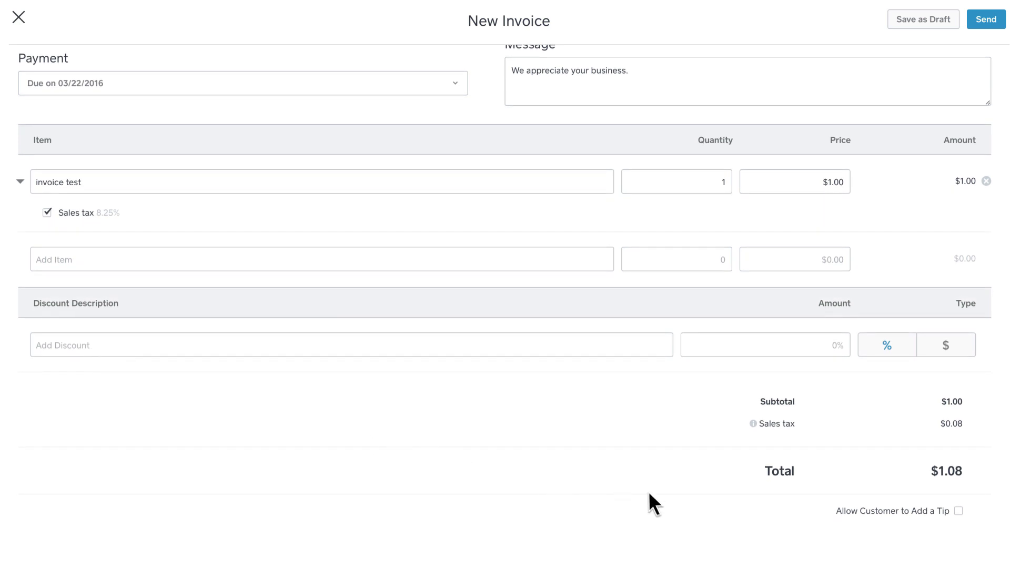
Allow tipping, send the $1.08 invoice, and open its online payment page
{"action": "left_click", "coordinate": [958, 512]}
{"action": "scroll", "coordinate": [955, 395], "scroll_direction": "up", "scroll_amount": 3}
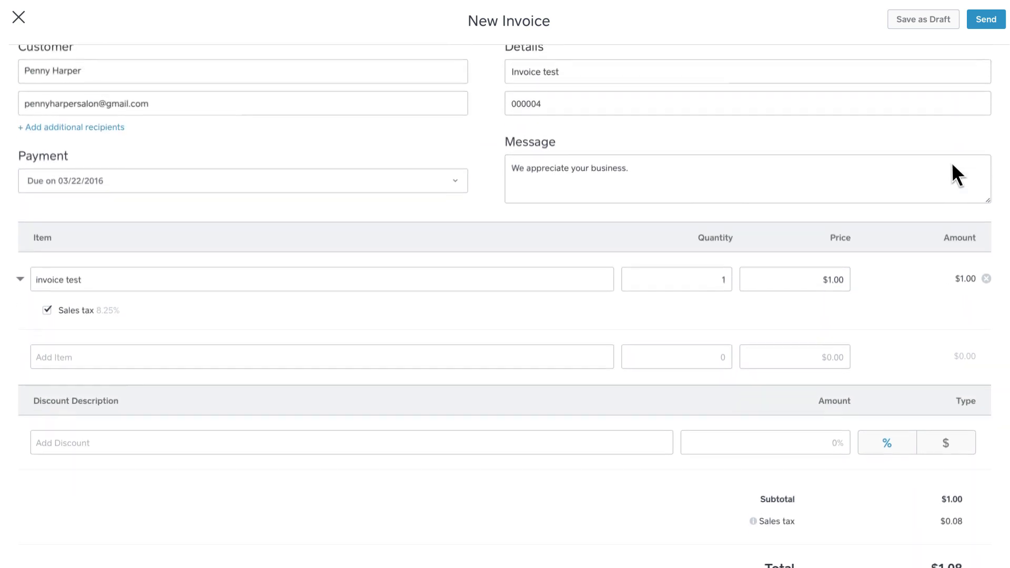
{"action": "left_click", "coordinate": [986, 25]}
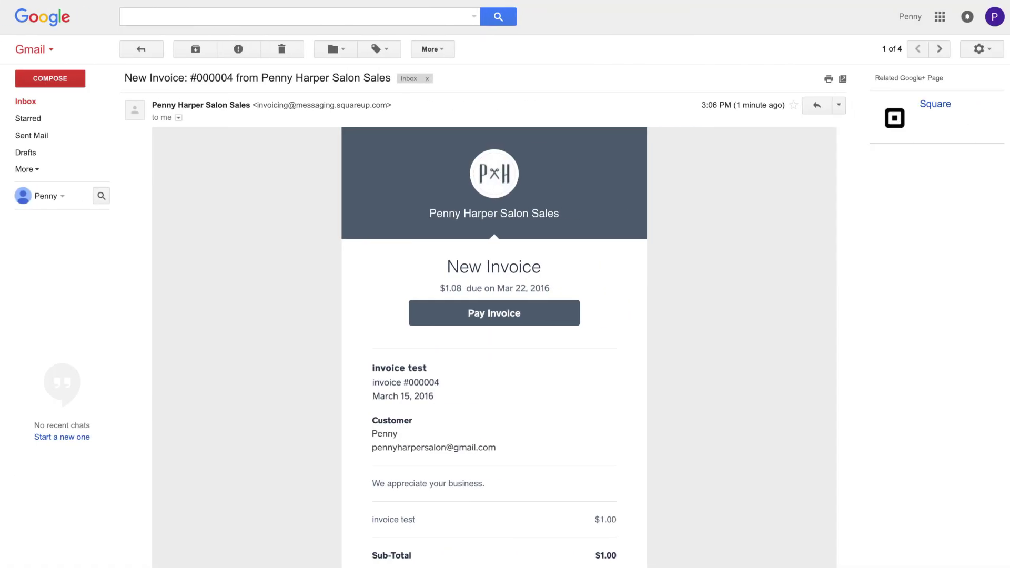
{"action": "left_click", "coordinate": [523, 316]}
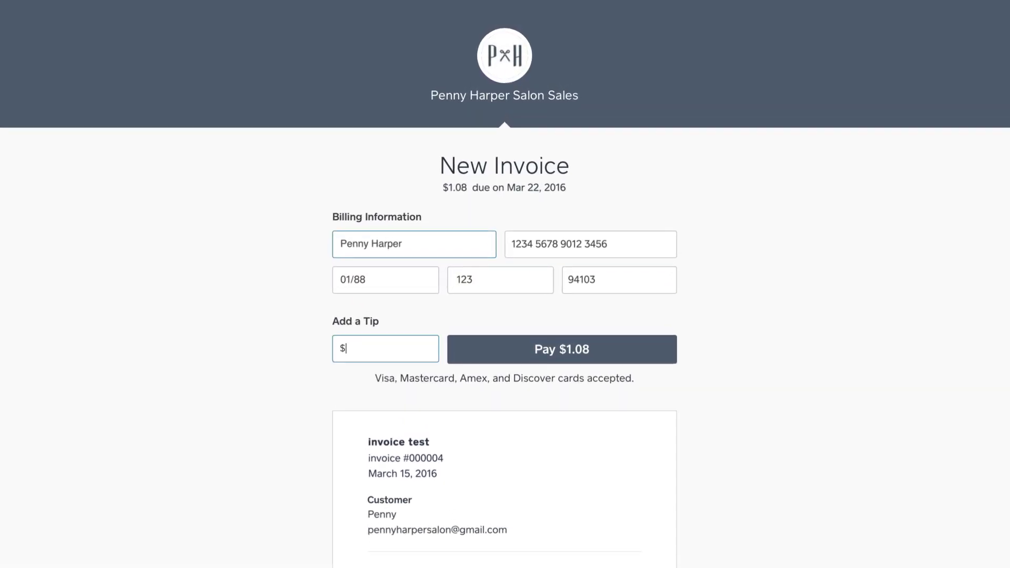
{"action": "type", "text": "0.50"}
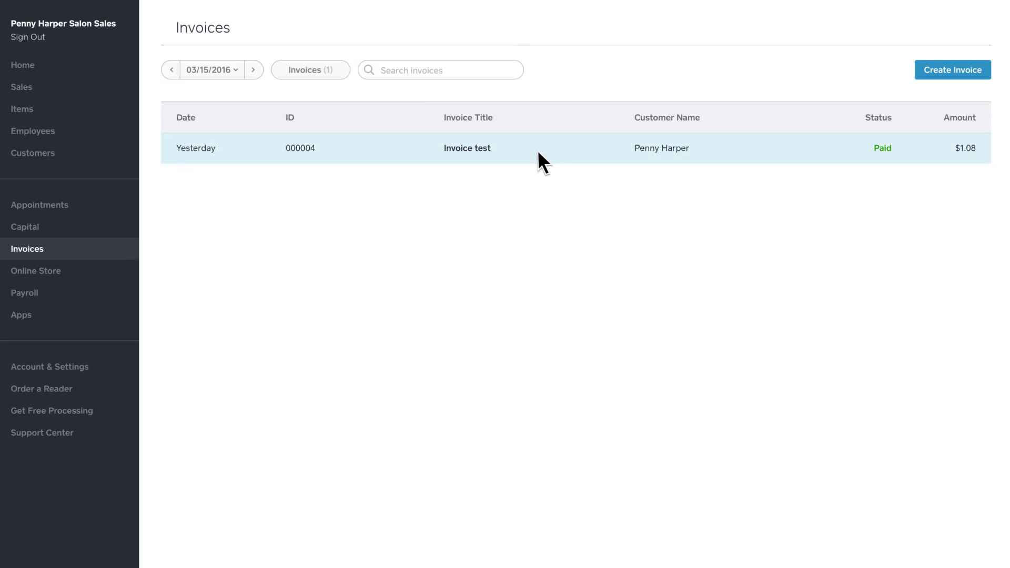
Open the Invoice test row to see it marked Paid with Amount Received
{"action": "left_click", "coordinate": [538, 150]}
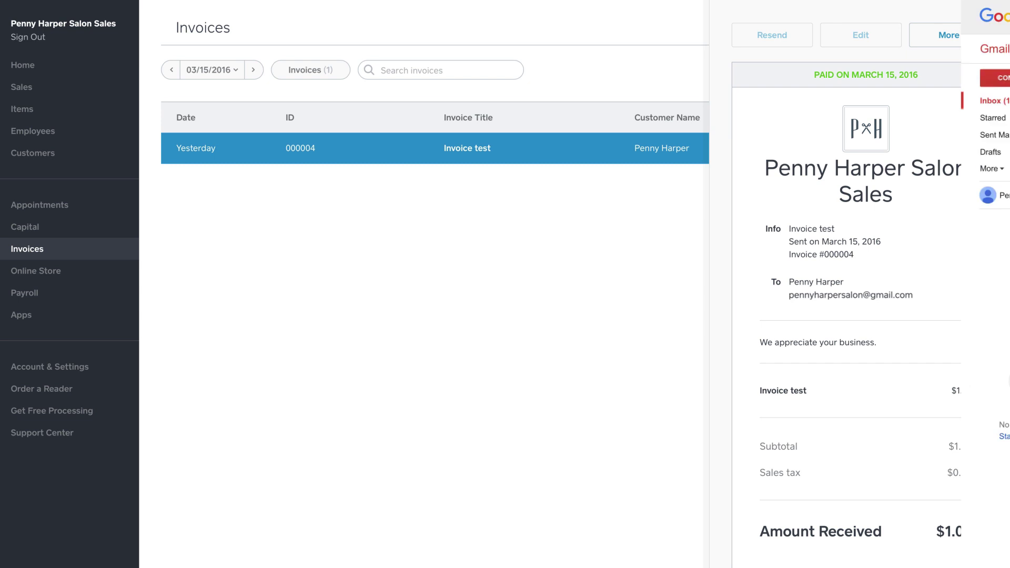